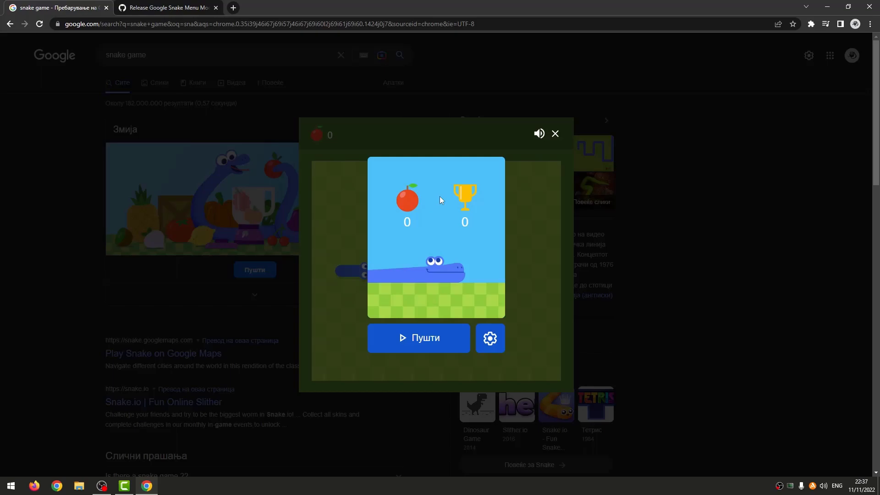
Download MoreMenu.html from the Google Snake Menu Mod release assets on GitHub
left_click(163, 8)
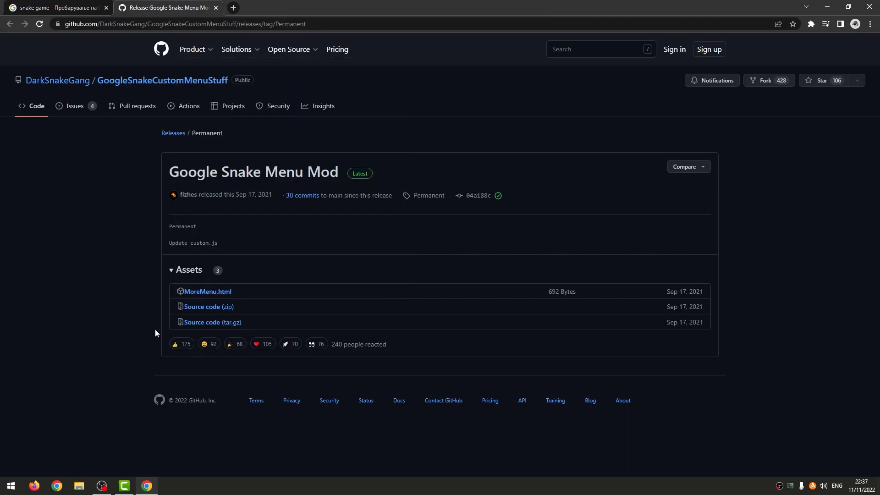
left_click(212, 292)
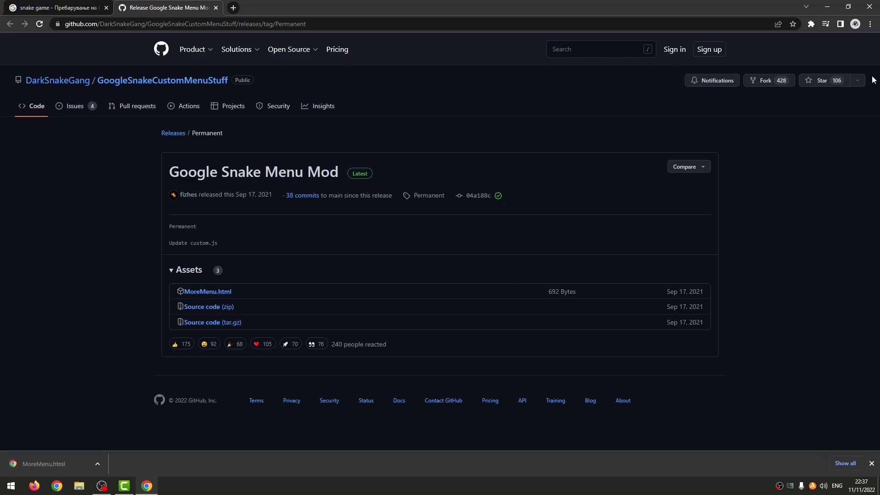
Open Chrome's Bookmark manager from the Bookmarks submenu of the main menu
left_click(869, 25)
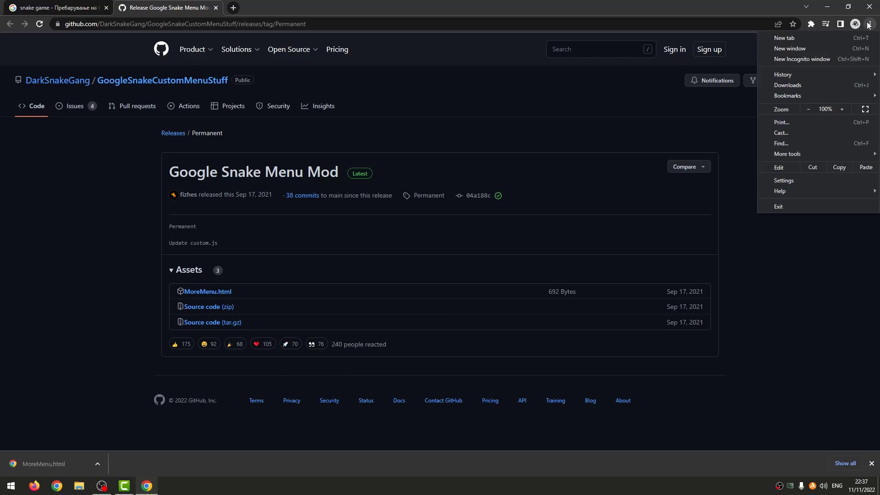
mouse_move(797, 96)
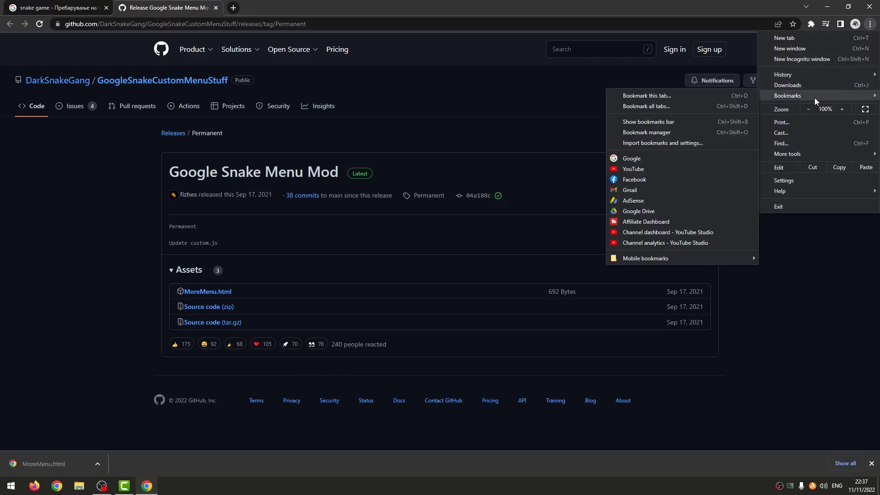
left_click(654, 133)
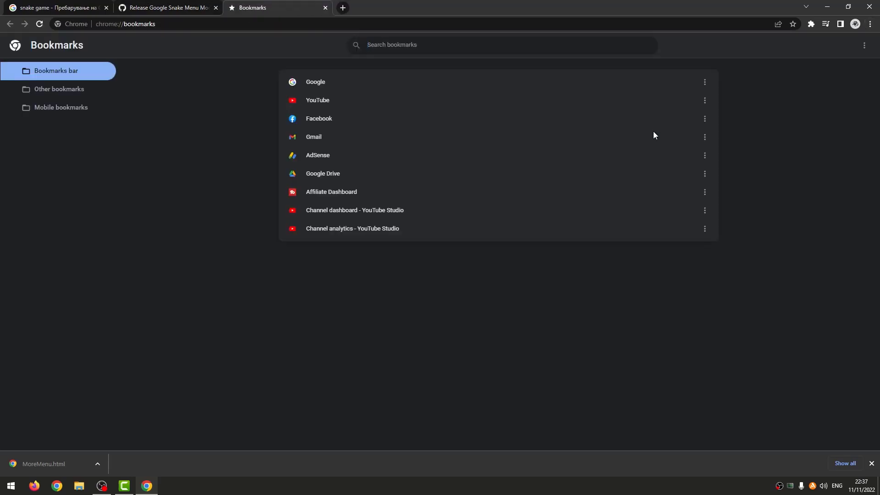
Start Import bookmarks from the bookmark manager's options menu
left_click(866, 47)
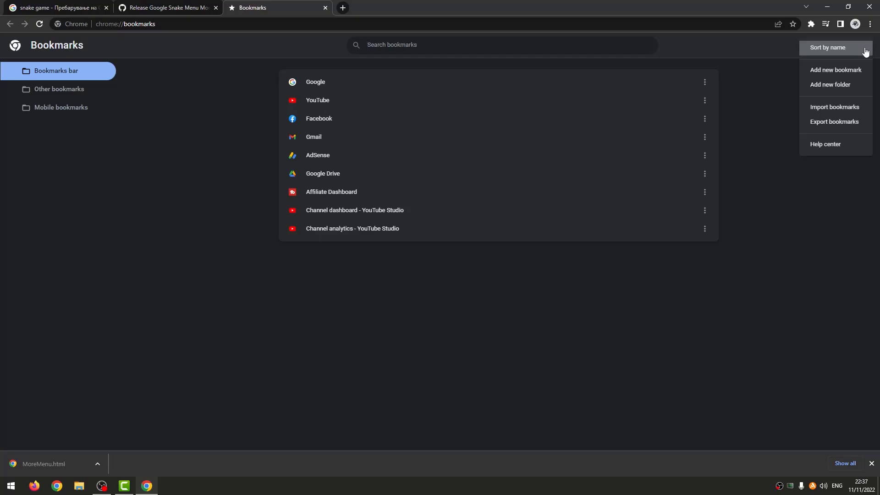
left_click(835, 107)
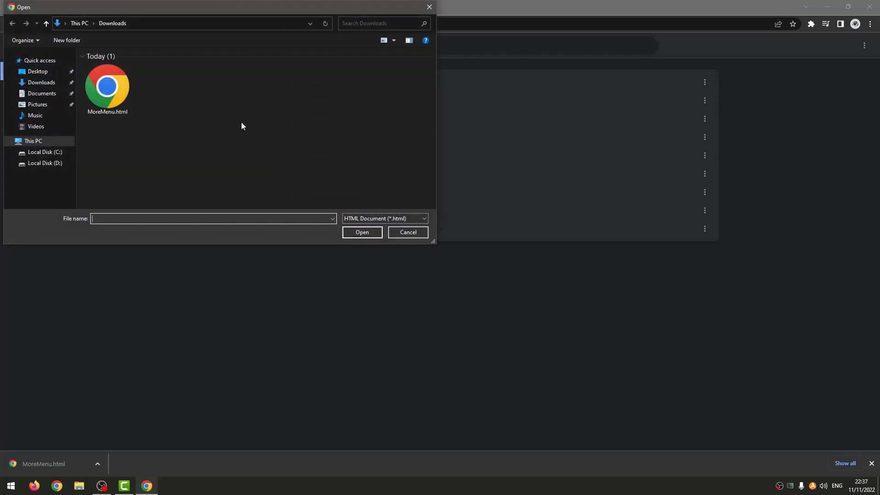
Import MoreMenu.html from Downloads, then start the Snake game on the search results tab
left_click(100, 99)
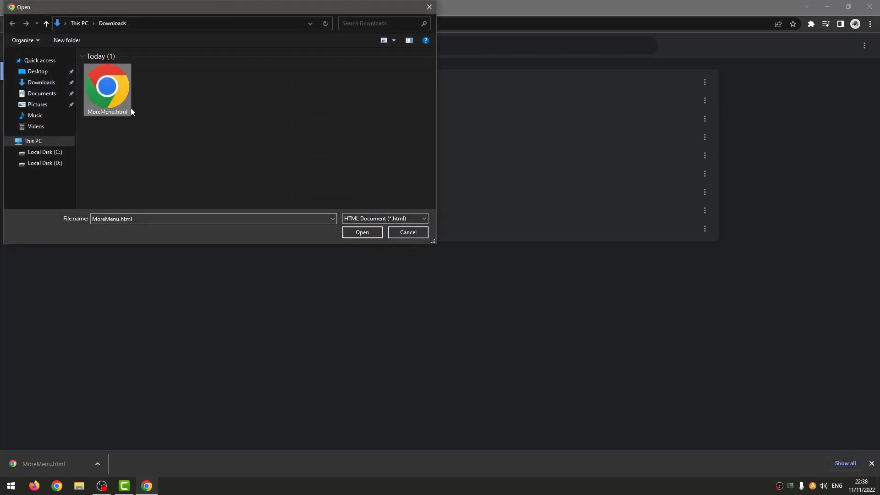
left_click(363, 232)
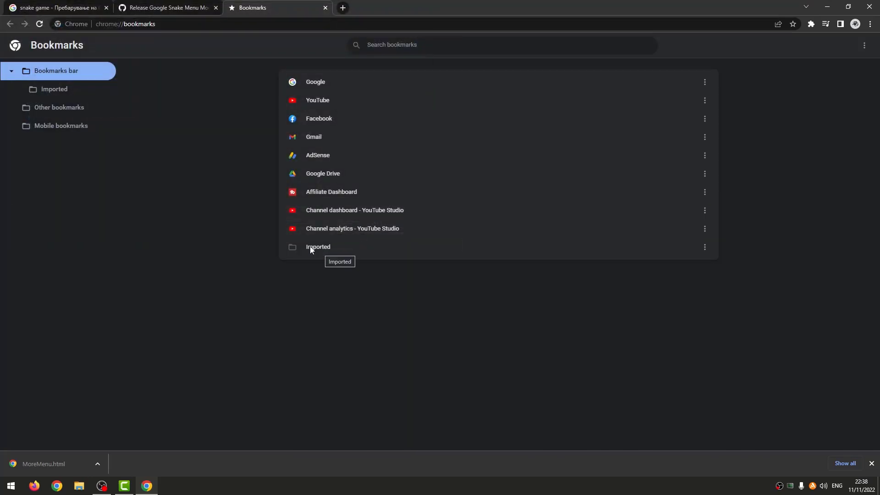
left_click(68, 5)
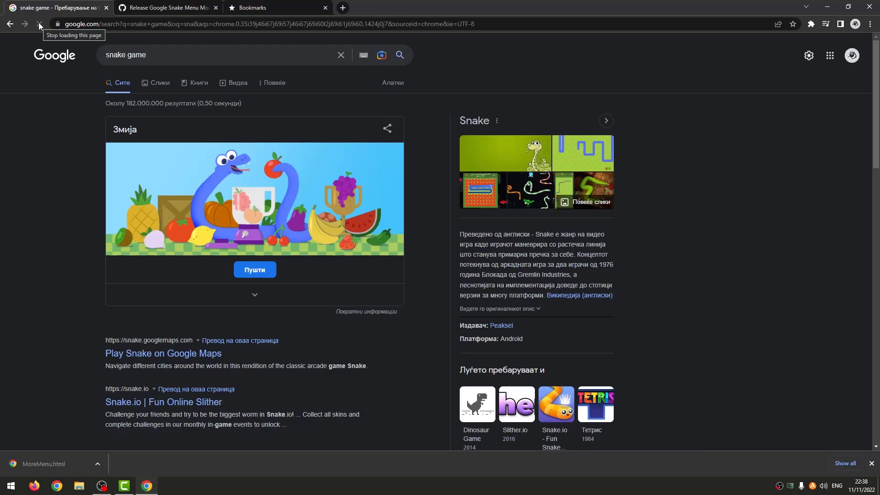
left_click(255, 270)
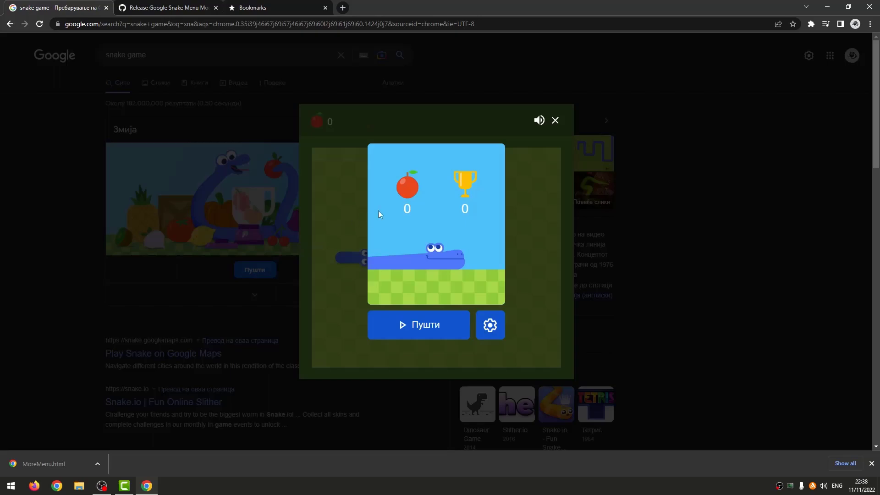
Run the More Menu Stuff bookmarklet from the Imported bookmarks folder on the Snake tab
left_click(872, 24)
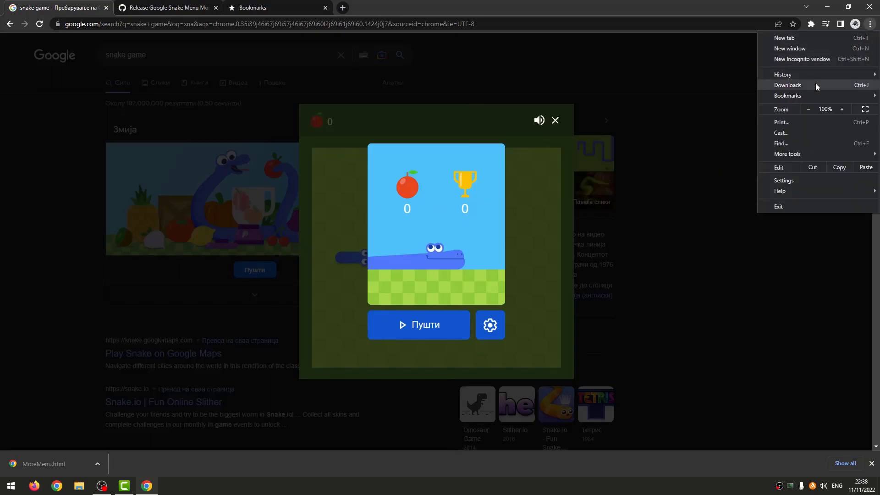
mouse_move(798, 96)
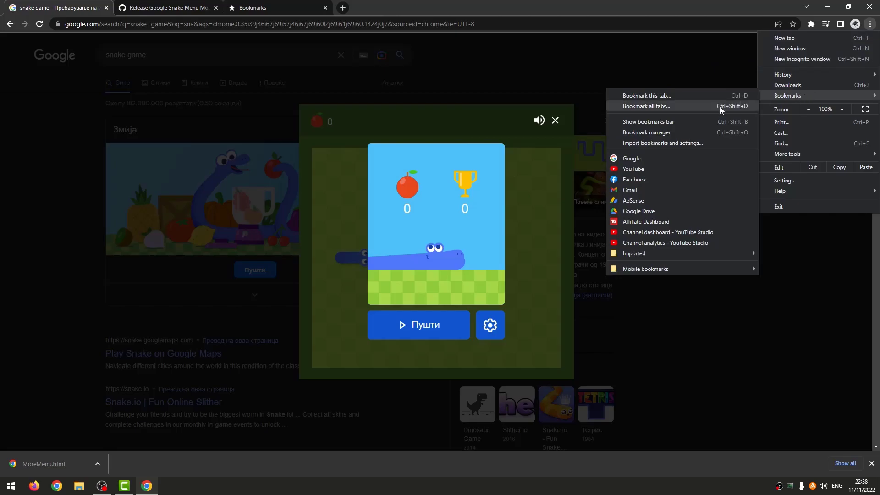
mouse_move(680, 253)
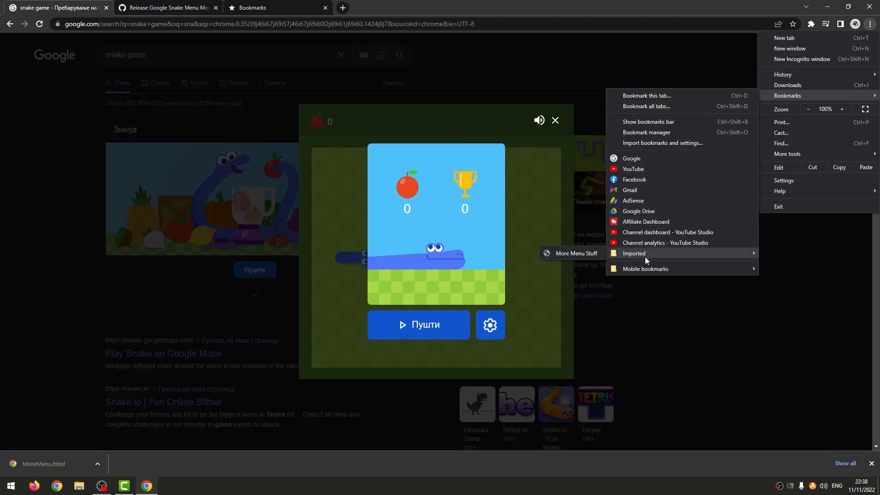
left_click(576, 253)
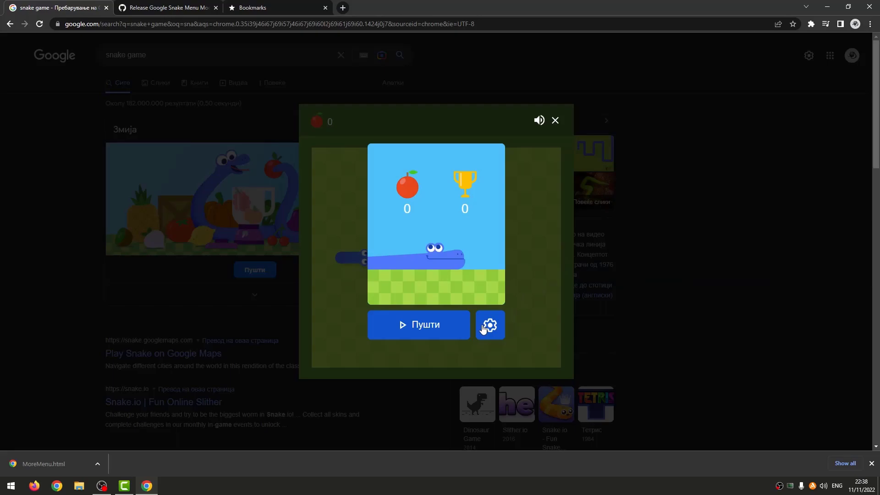
Open the Snake game's gear settings to show the apple, theme, snake-color and mode options
left_click(486, 329)
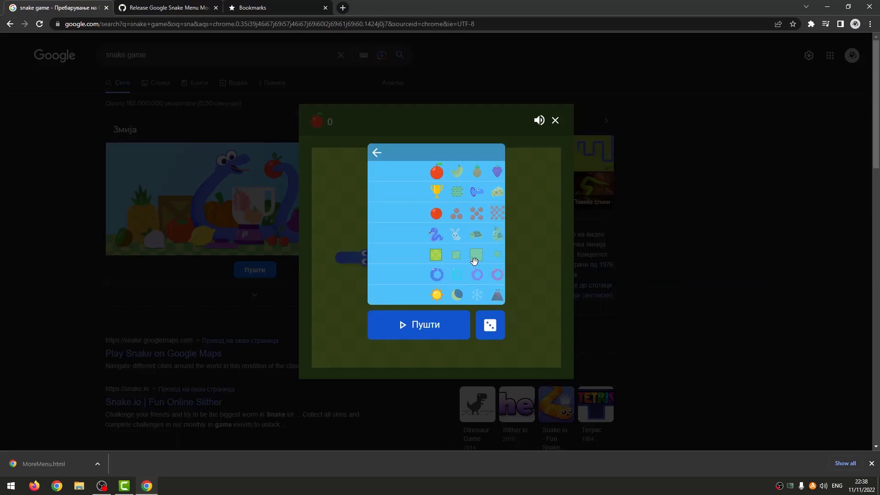